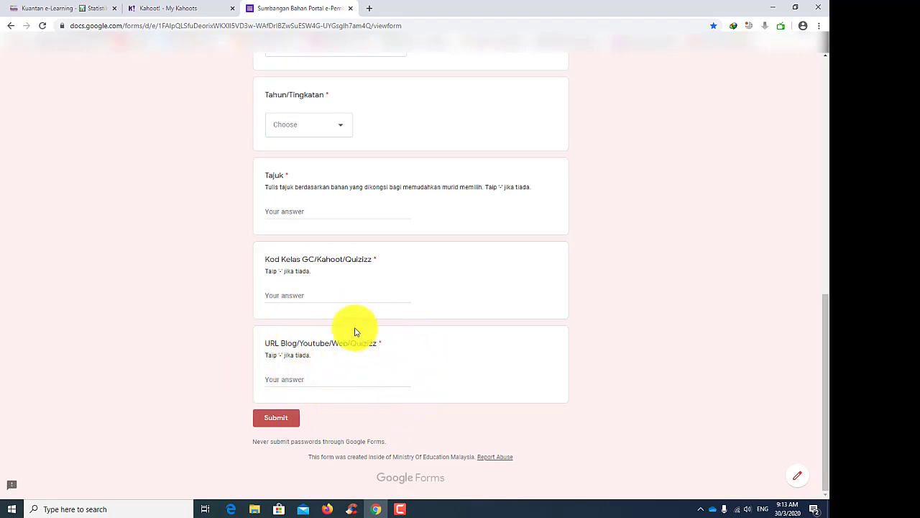
Switch to Kahoot and open the kahoot MATEMATIK TAHUN 5 (MASA & WAKTU) - MS 160 from My Kahoots
click(181, 9)
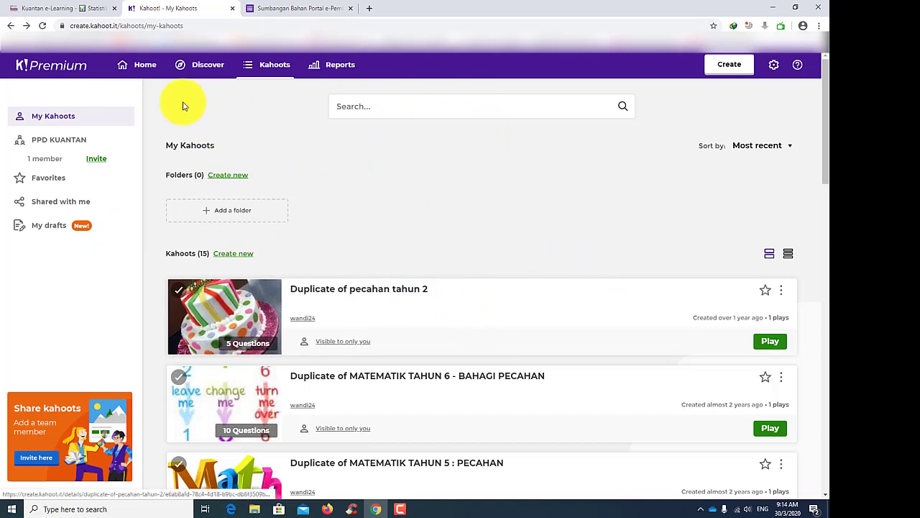
click(144, 65)
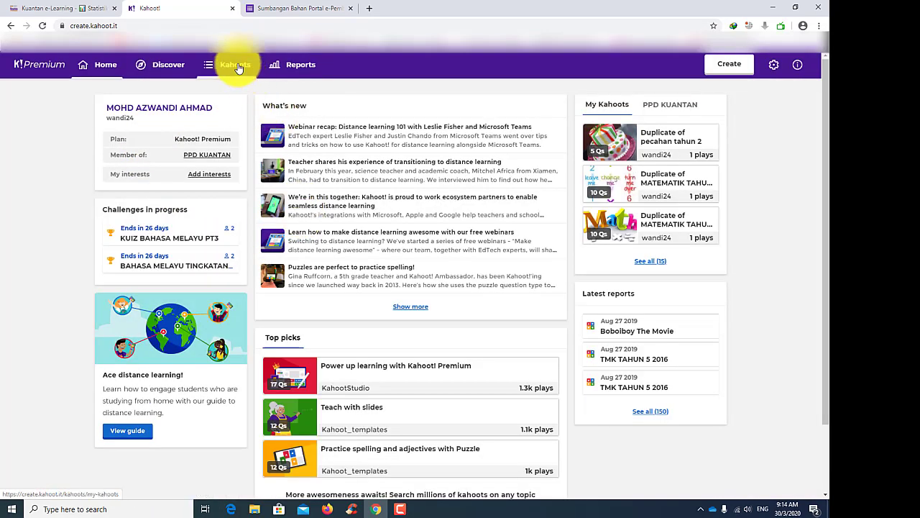
click(236, 65)
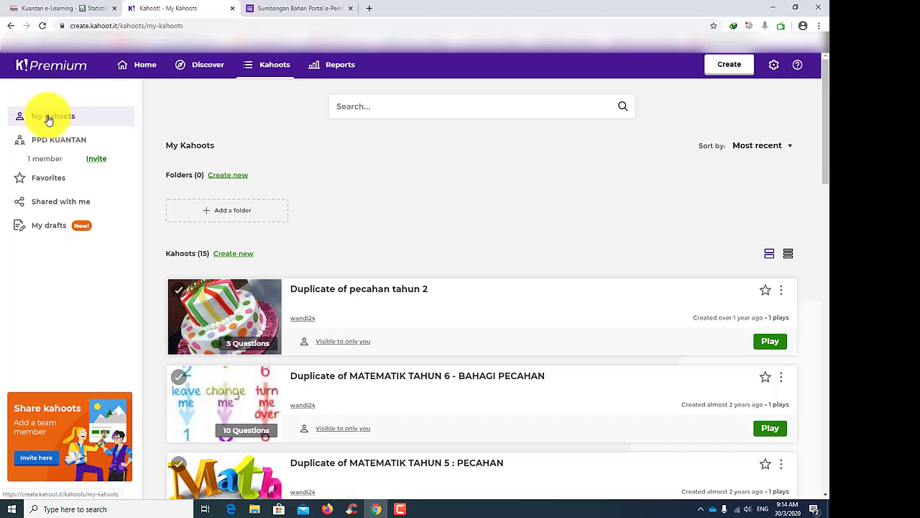
scroll(349, 288, down, 3)
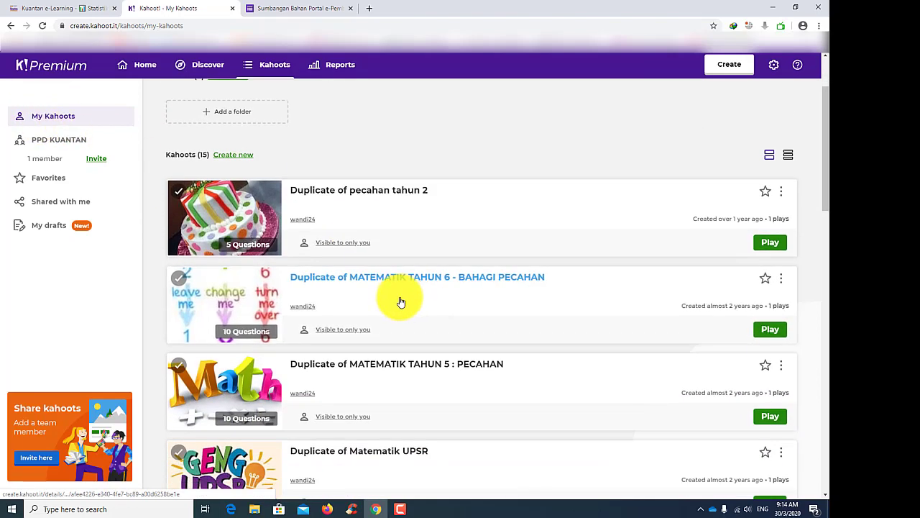
scroll(442, 367, down, 5)
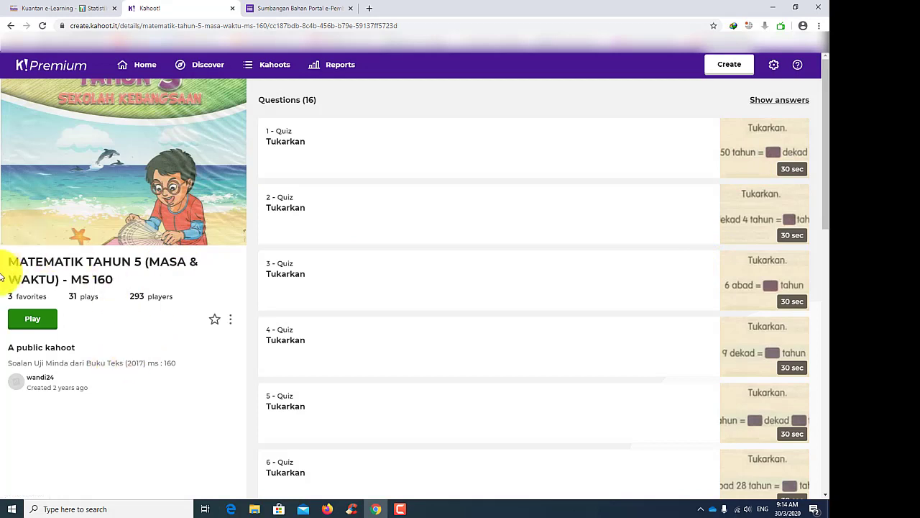
Create a self-paced challenge from this kahoot with the completion date Sun 26 Apr, and copy its challenge link
click(34, 320)
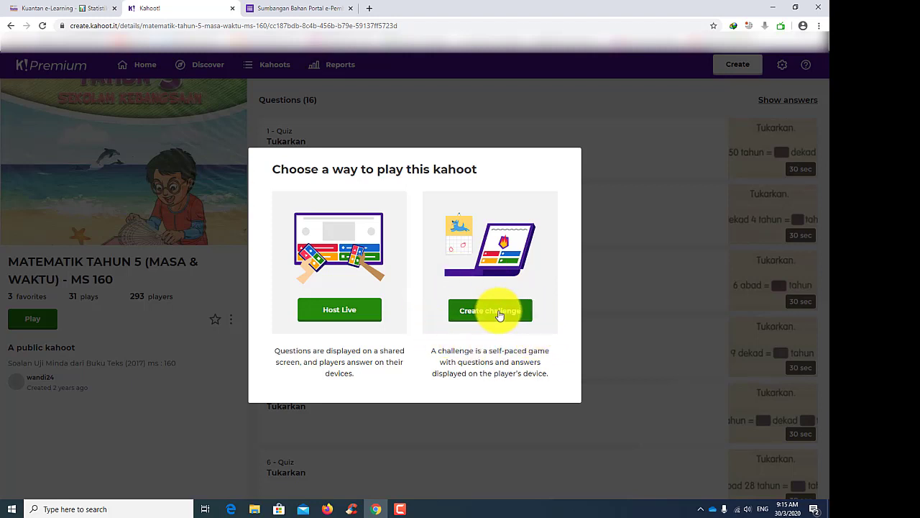
click(507, 310)
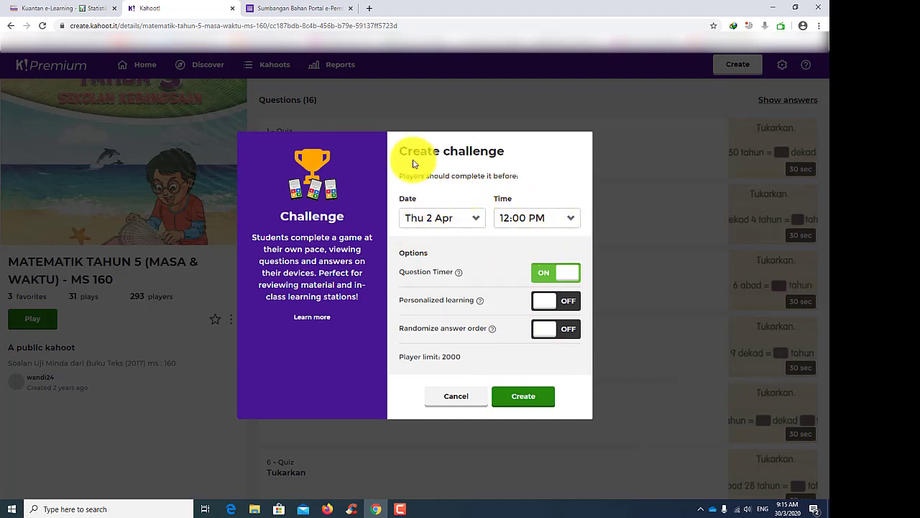
click(479, 219)
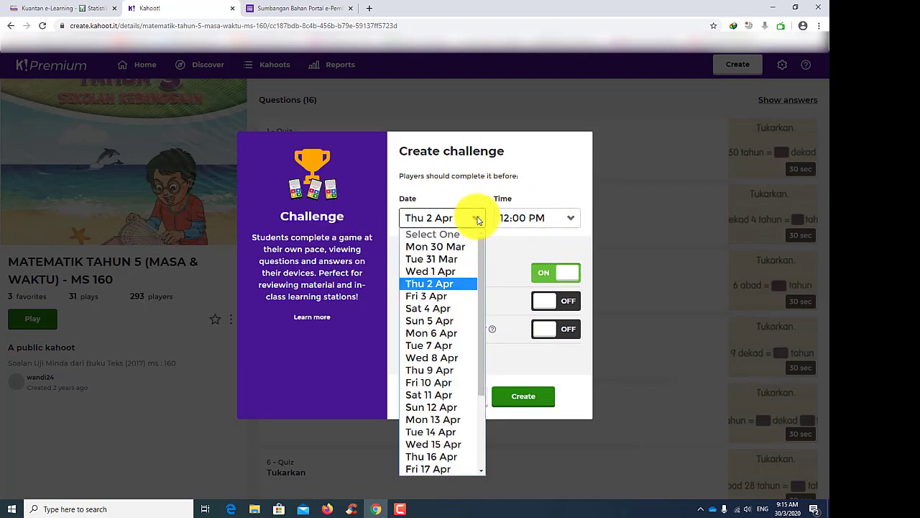
scroll(468, 367, down, 2)
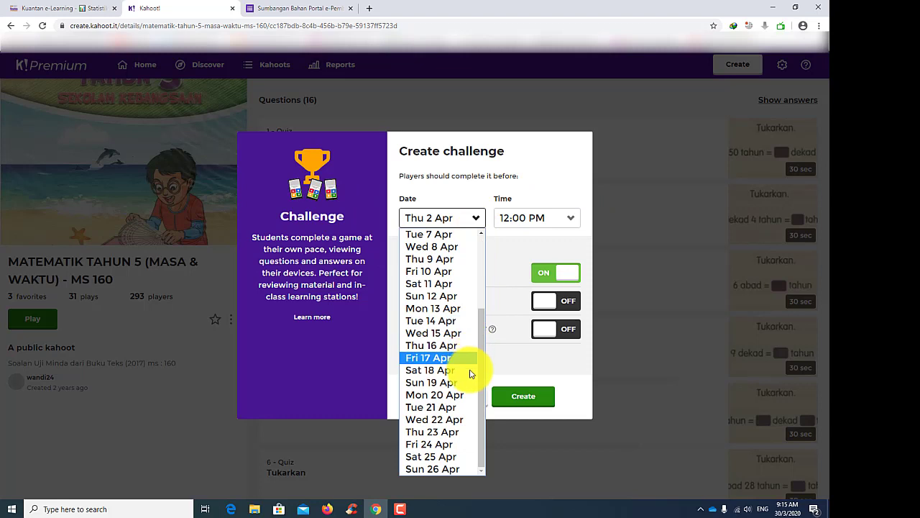
click(461, 473)
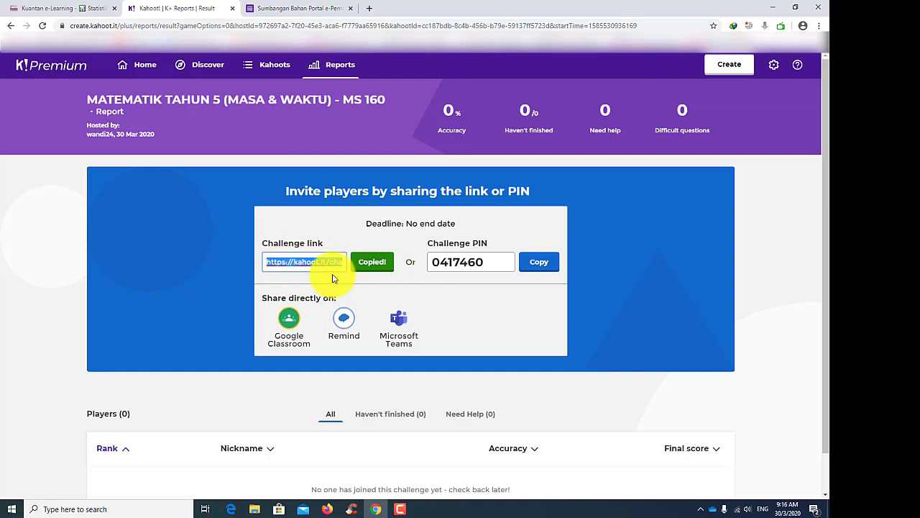
Paste the Kahoot challenge link into the URL Blog/Youtube/Web/Quizizz answer of the Sumbangan Bahan form
click(308, 9)
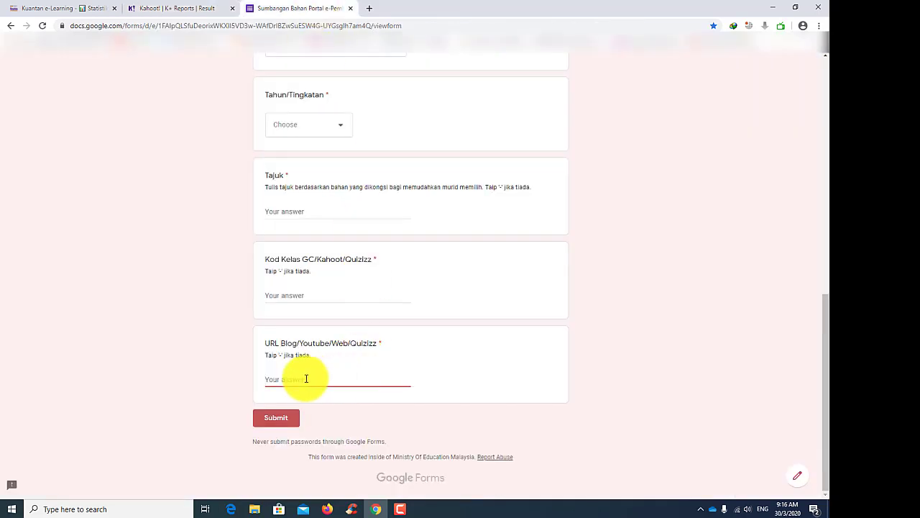
click(337, 286)
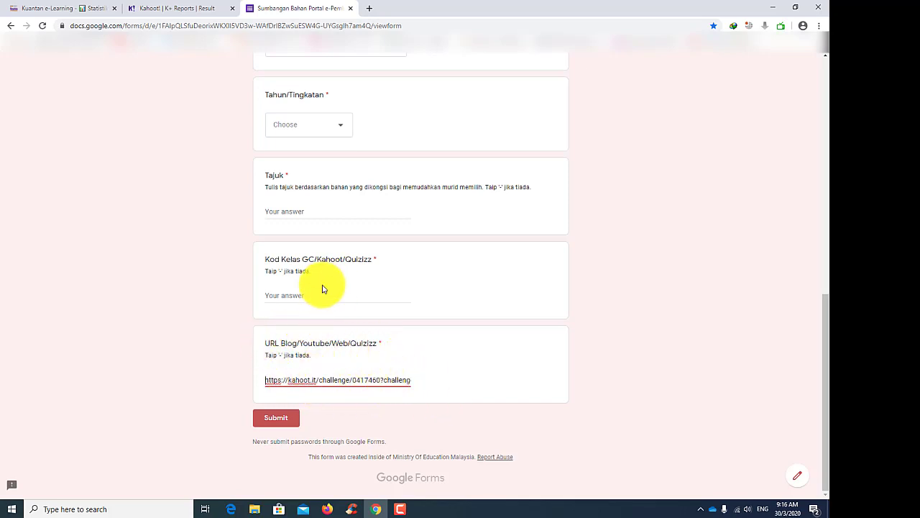
scroll(323, 287, up, 8)
scroll(307, 259, down, 10)
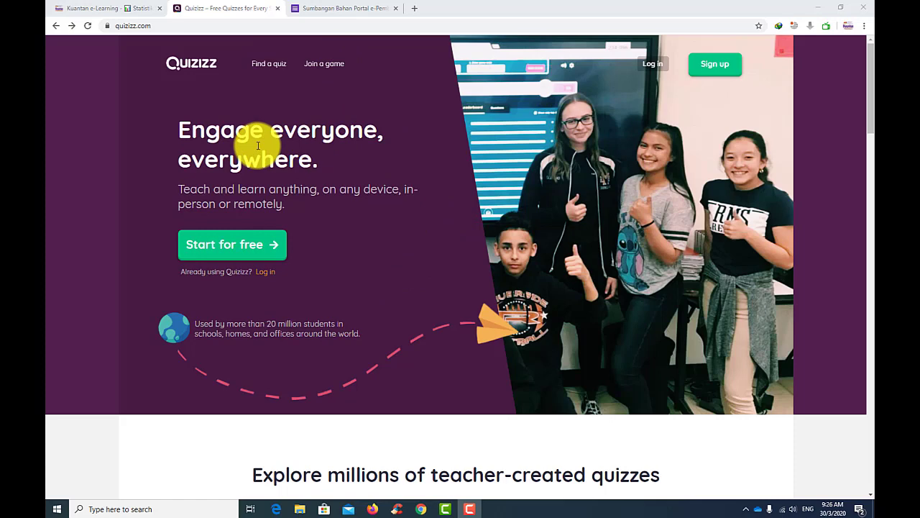
Search the Quizizz library for quizzes on "pendidikan islam"
click(267, 66)
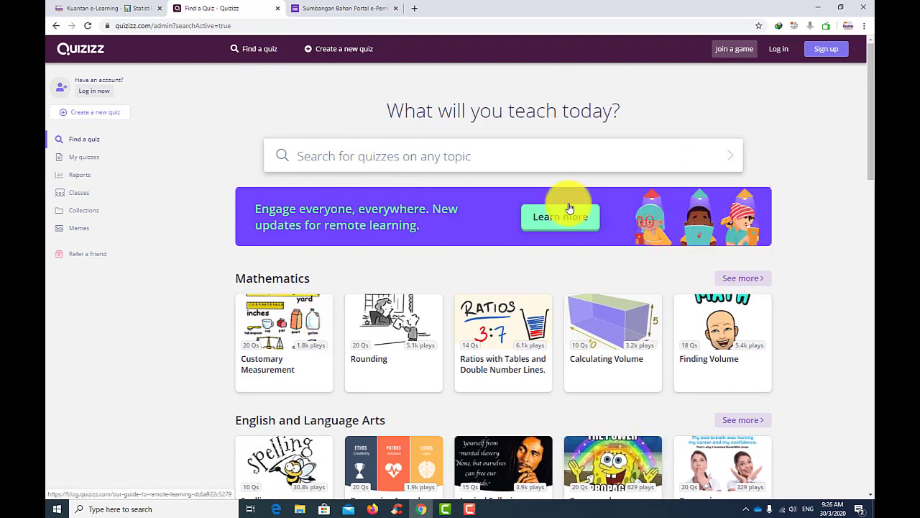
click(443, 156)
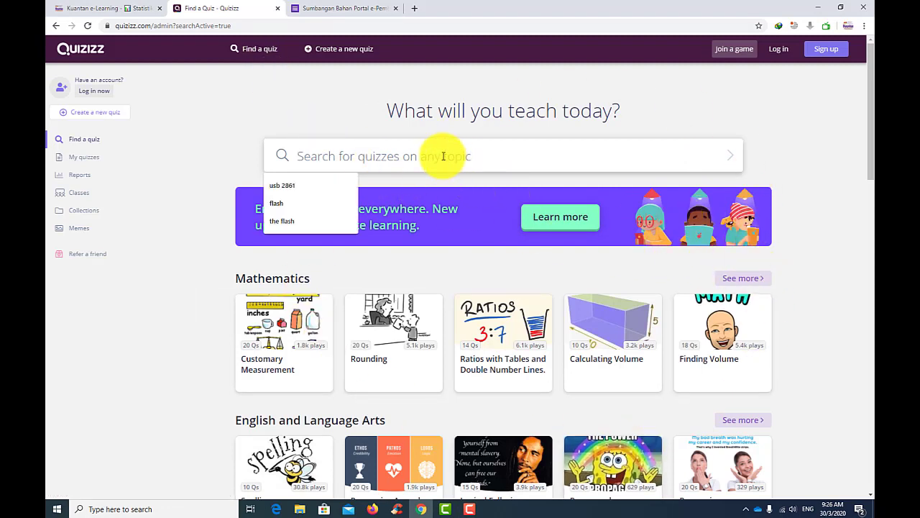
click(312, 101)
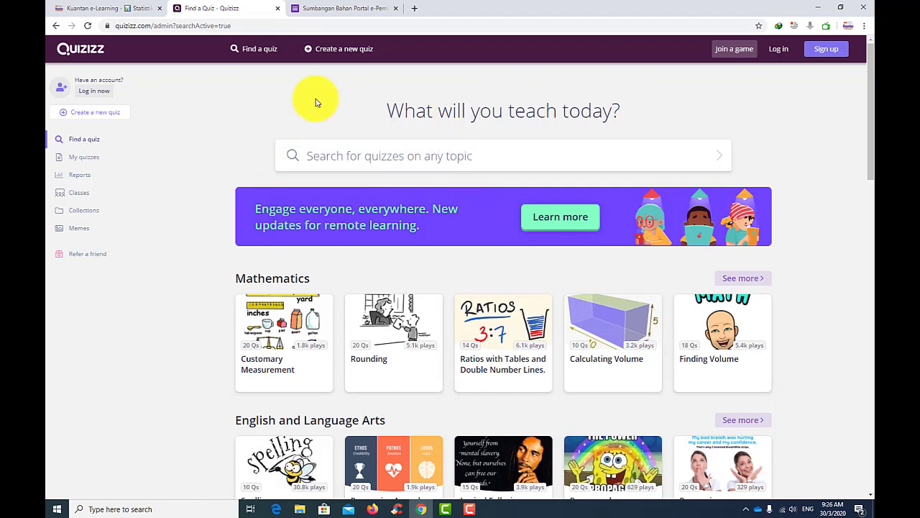
click(341, 158)
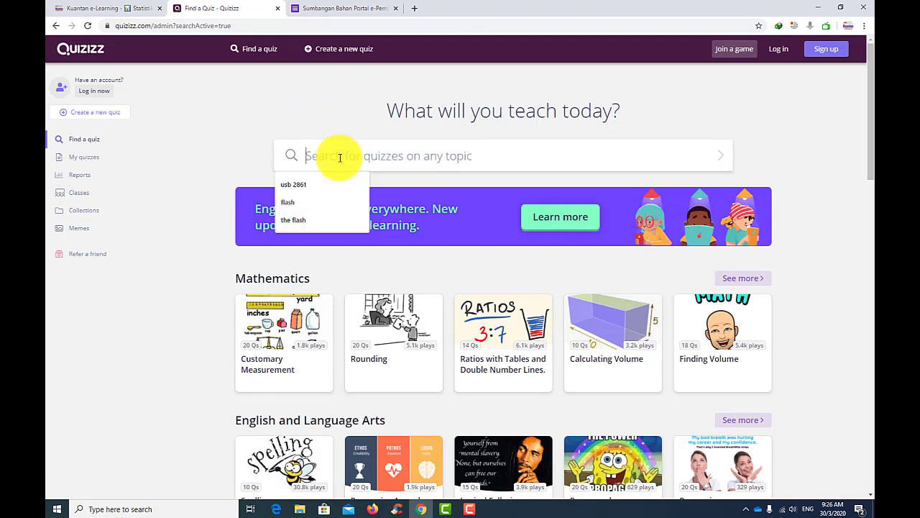
text(pendidika)
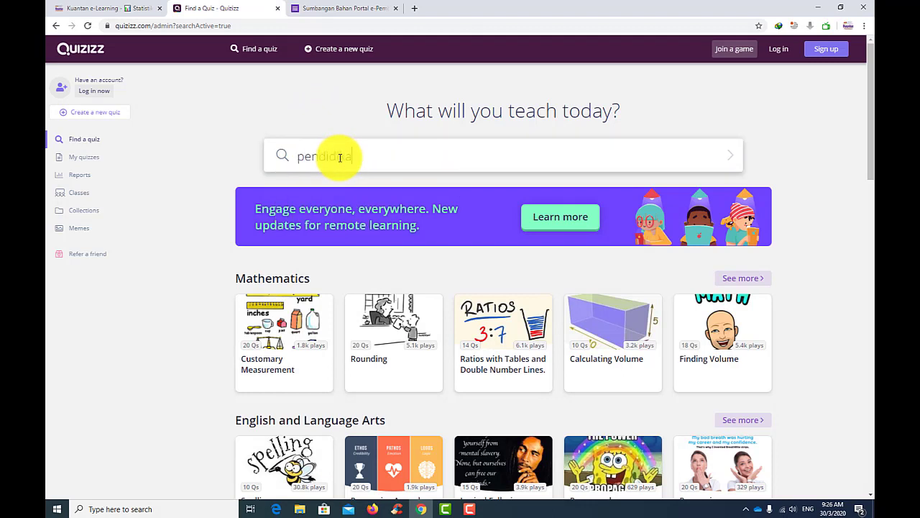
text(n islam)
key(Return)
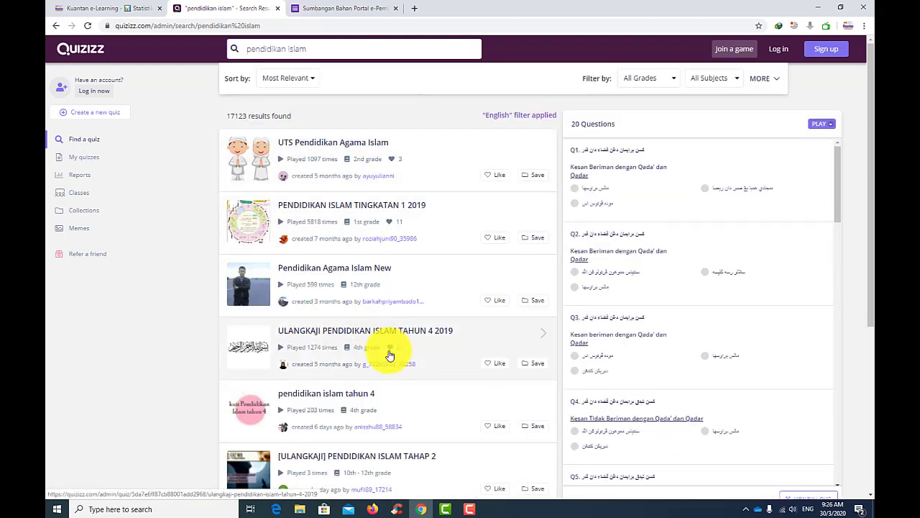
Open the quiz PENDIDIKAN ISLAM TINGKATAN 1 2019 from the results and look through its questions
scroll(389, 353, down, 2)
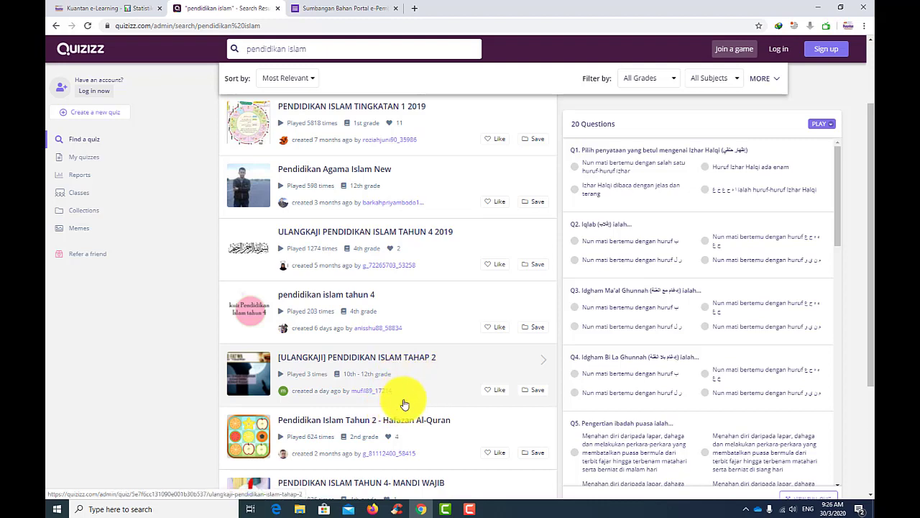
scroll(405, 402, up, 2)
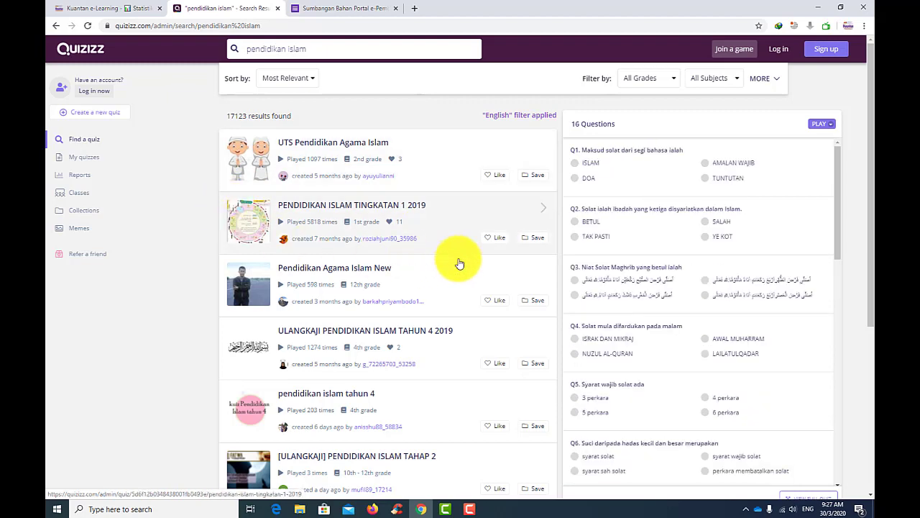
click(438, 215)
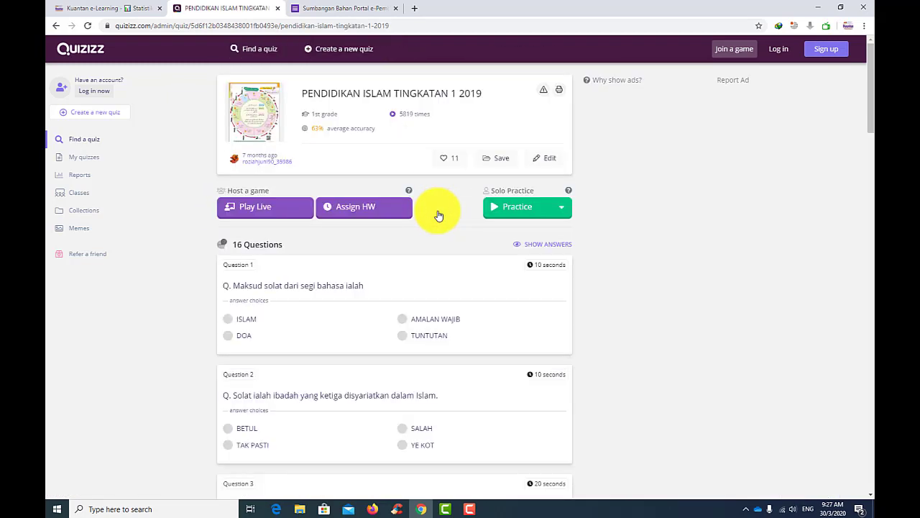
scroll(375, 345, down, 1)
scroll(376, 346, down, 6)
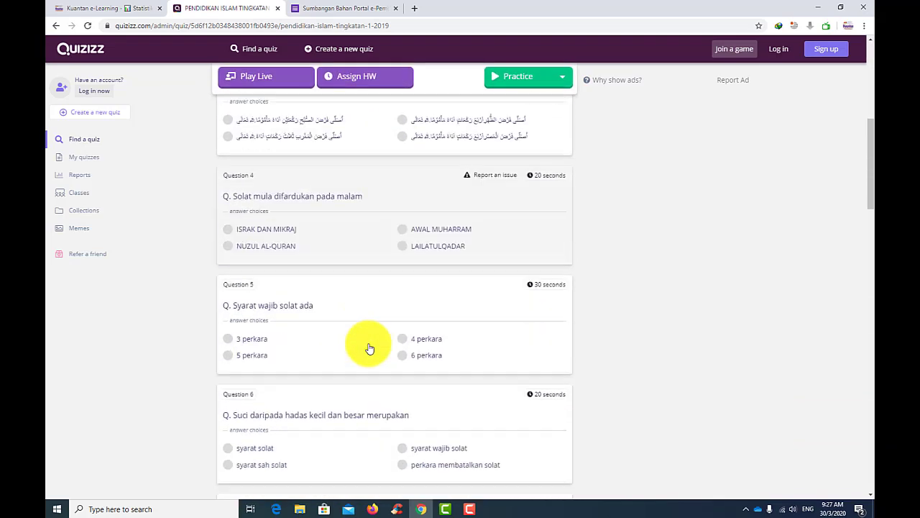
scroll(374, 358, up, 3)
scroll(374, 358, up, 3)
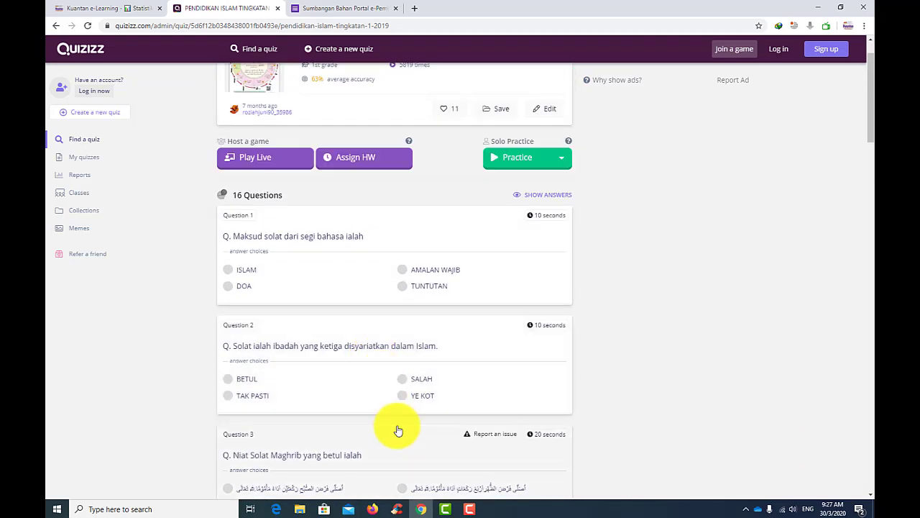
scroll(400, 428, up, 1)
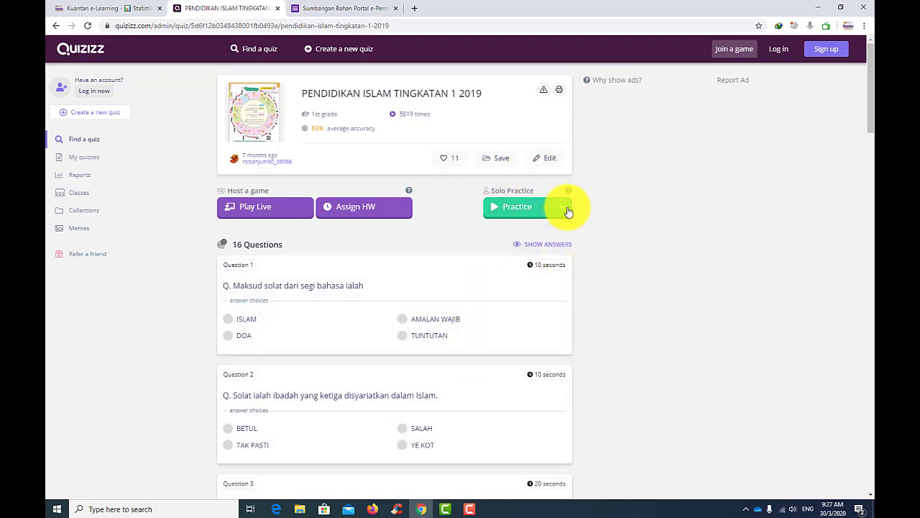
Open the solo practice sharing options for the quiz and copy its practice link
click(564, 210)
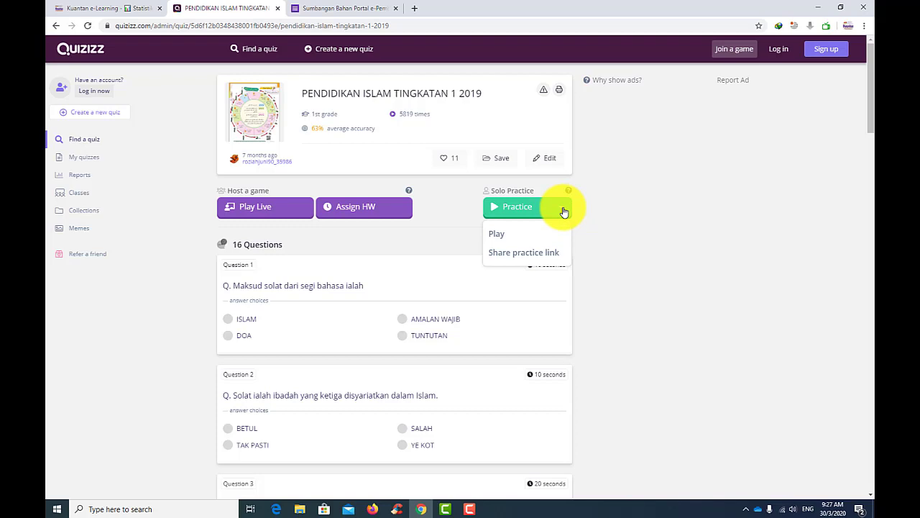
click(525, 256)
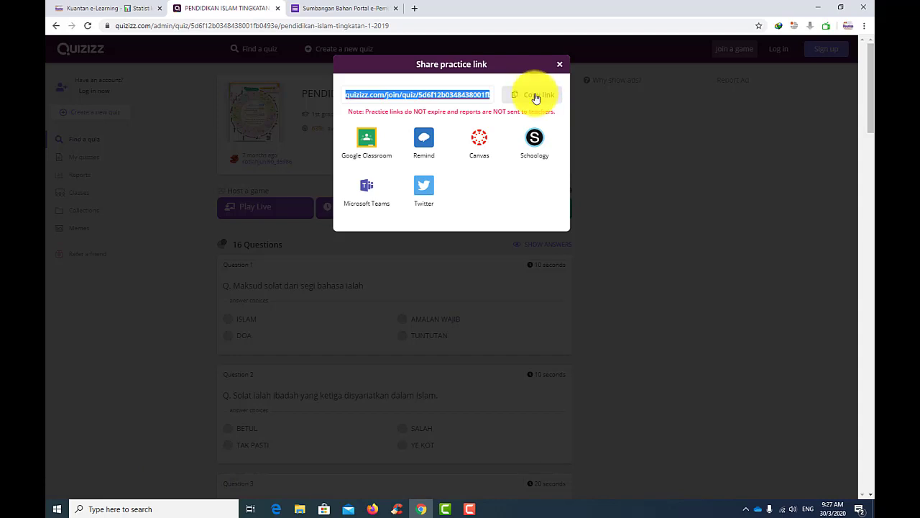
click(536, 97)
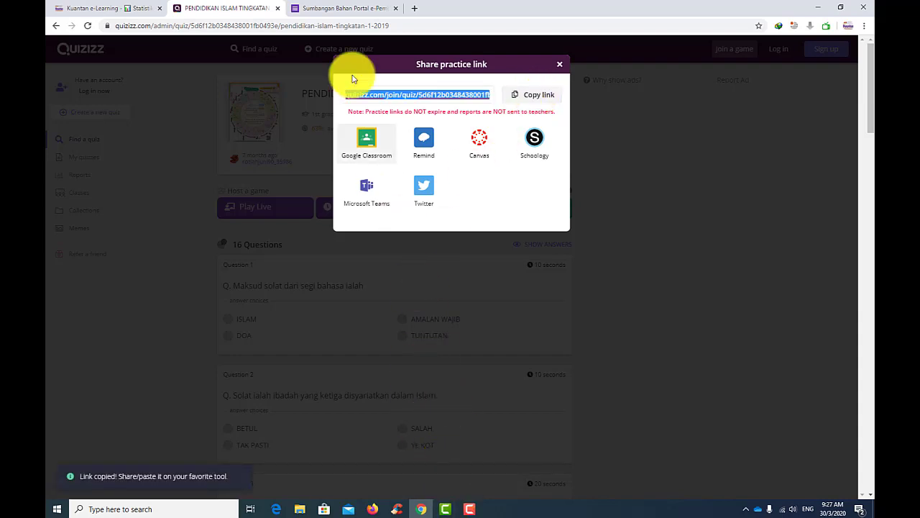
Paste the Quizizz practice link into the URL Blog/Youtube/Web/Quizizz answer of the Sumbangan Bahan form and review the form's fields
click(350, 8)
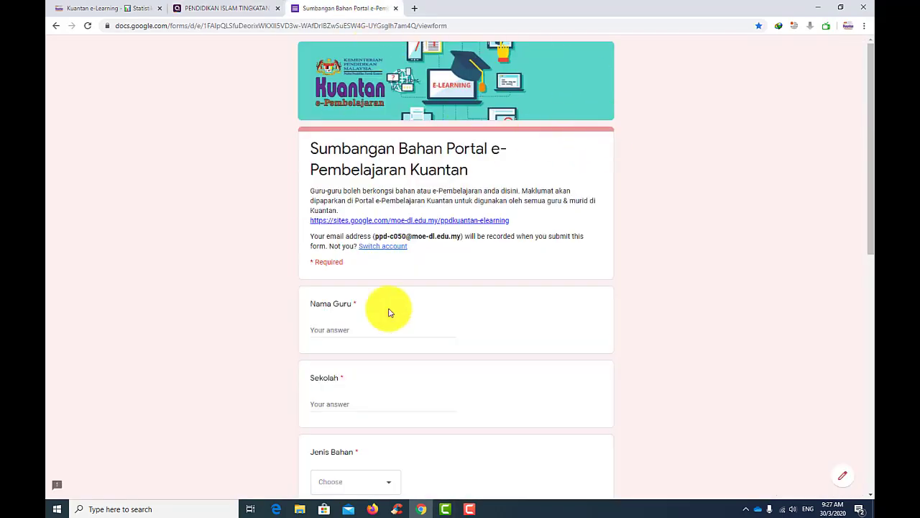
scroll(526, 340, down, 3)
scroll(526, 340, down, 5)
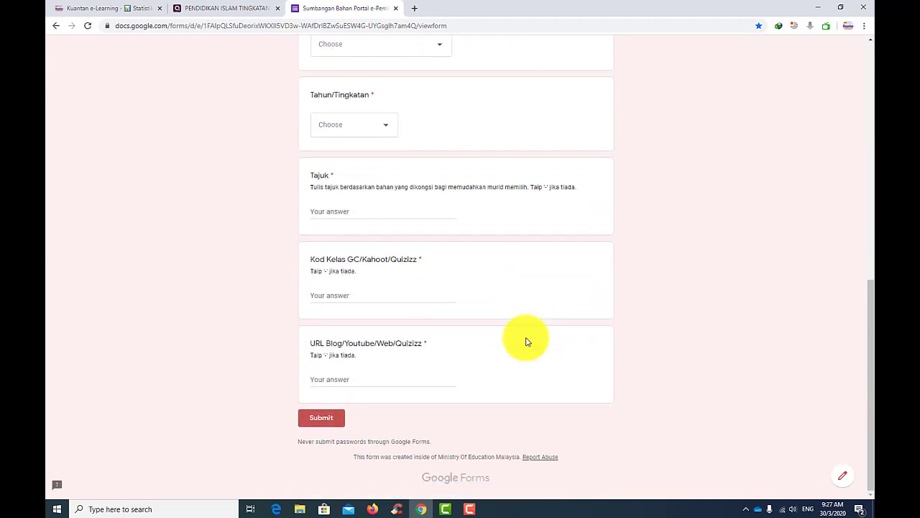
right_click(351, 378)
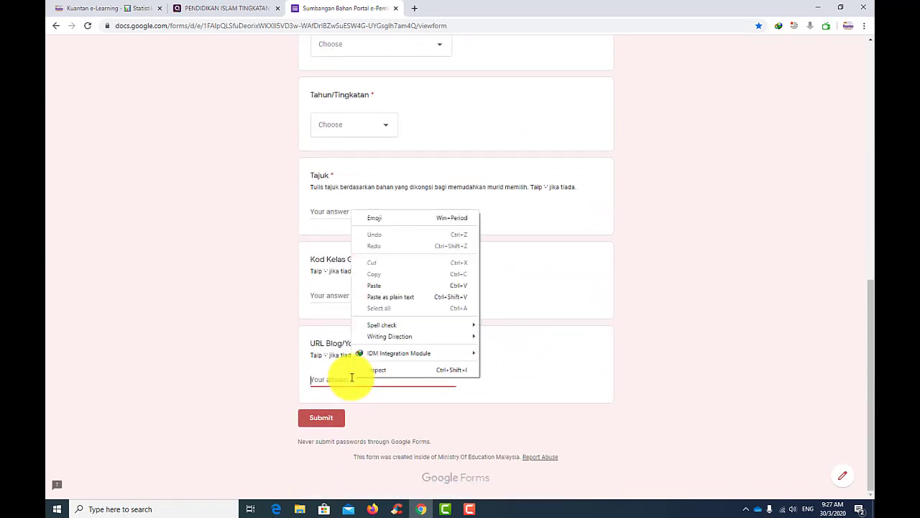
click(386, 282)
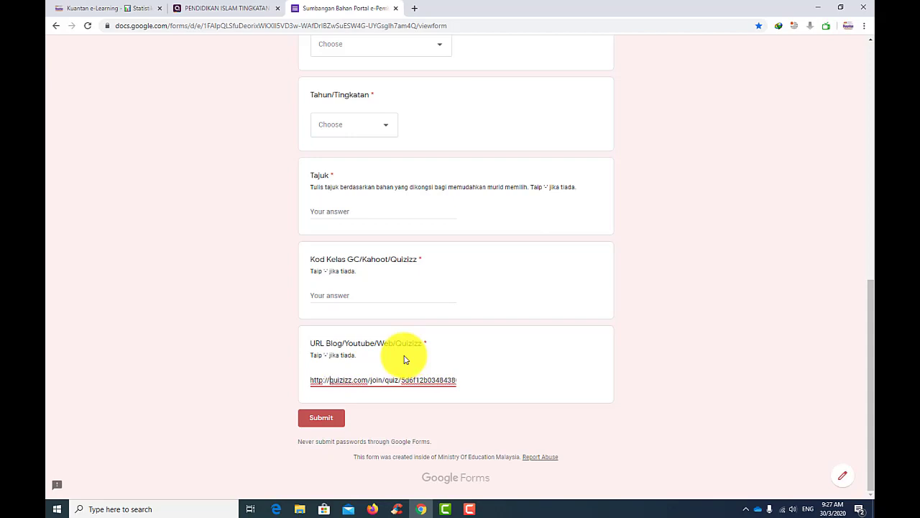
scroll(378, 107, up, 3)
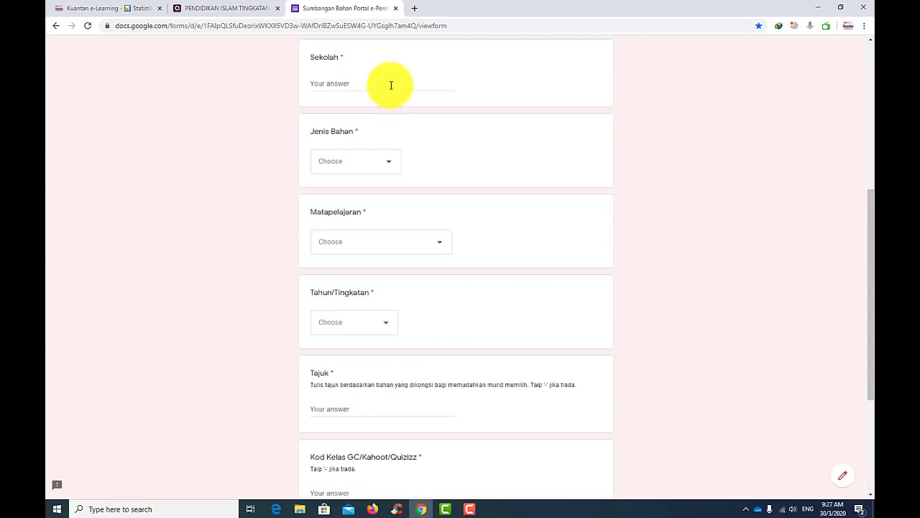
scroll(390, 86, down, 3)
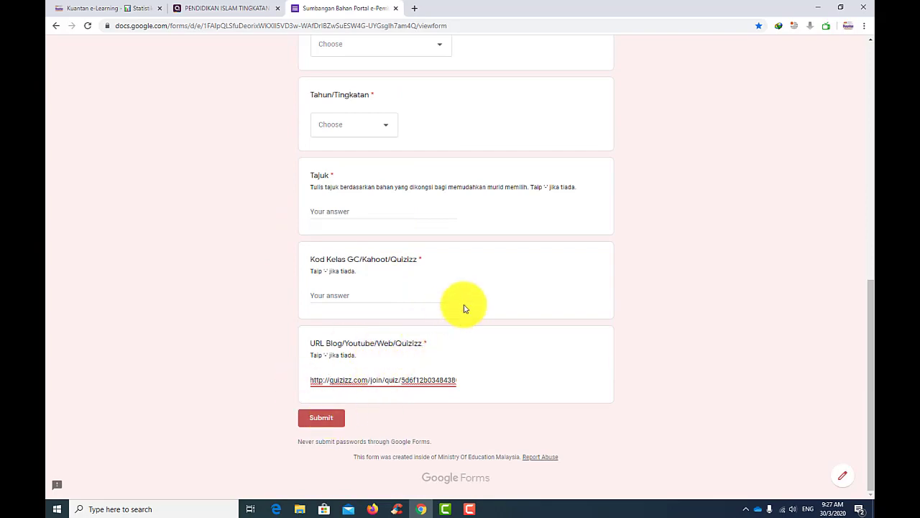
scroll(468, 331, up, 10)
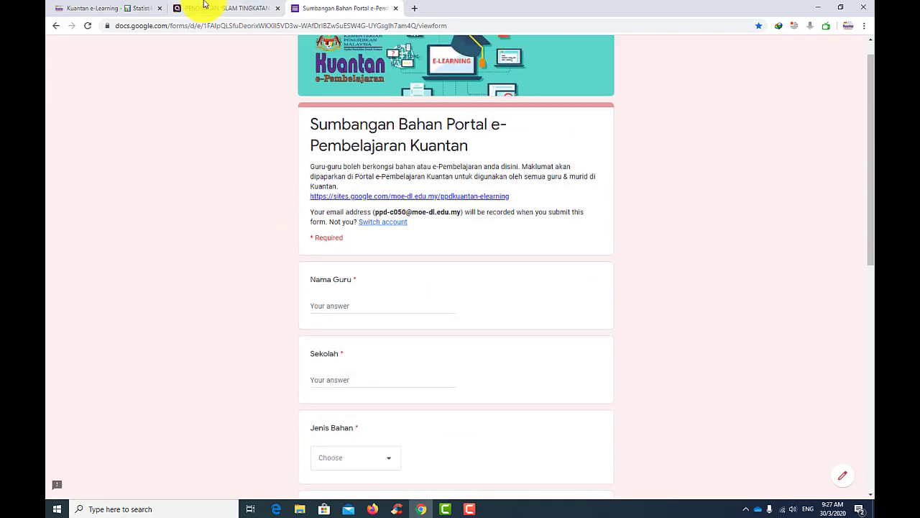
Return to the PENDIDIKAN ISLAM TINGKATAN 1 2019 quiz page on Quizizz and dismiss its practice sharing options
click(213, 11)
click(560, 66)
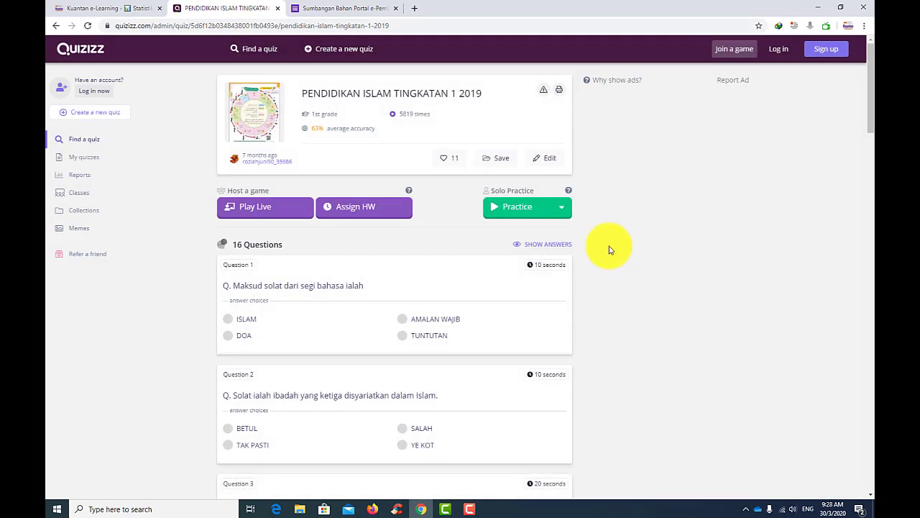
Switch to the Kuantan e-Learning portal, open the secondary school Bahasa Inggeris (SM) page and look through its list of shared teacher materials
click(117, 12)
mouse_move(642, 53)
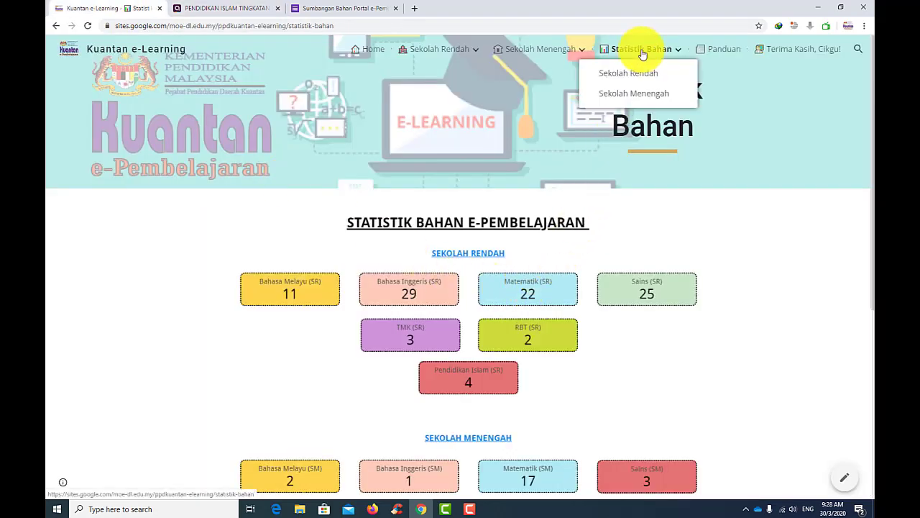
mouse_move(544, 51)
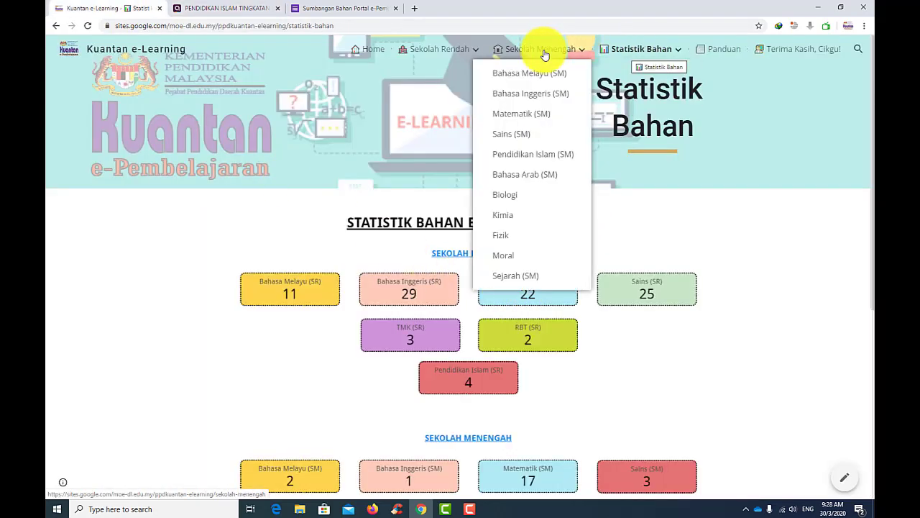
click(531, 98)
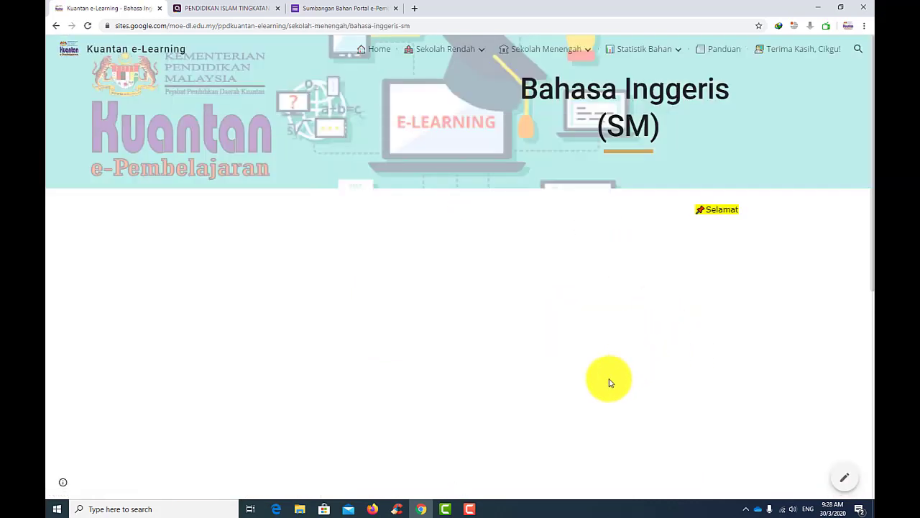
scroll(608, 380, down, 1)
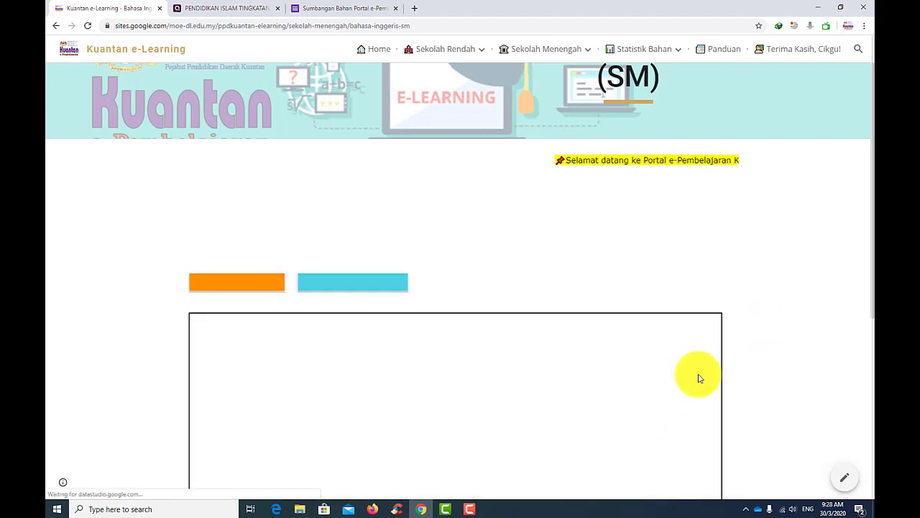
scroll(715, 384, down, 2)
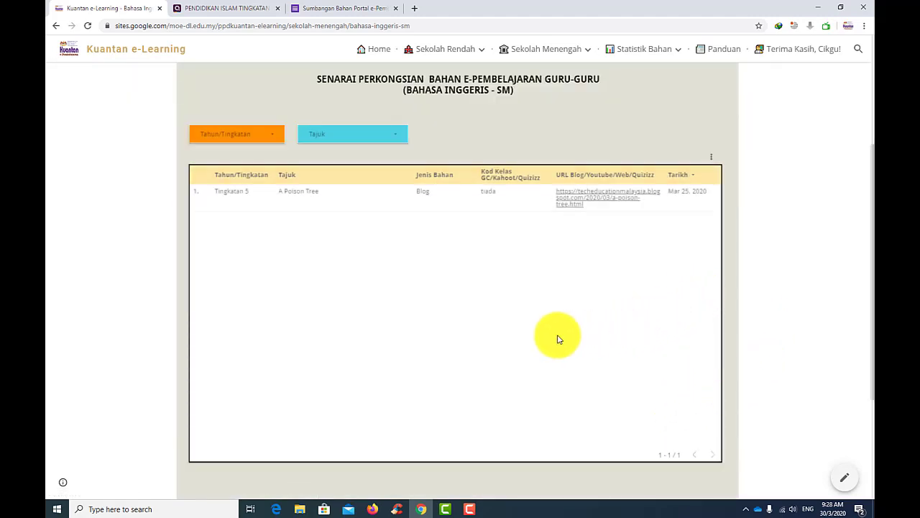
scroll(535, 232, up, 3)
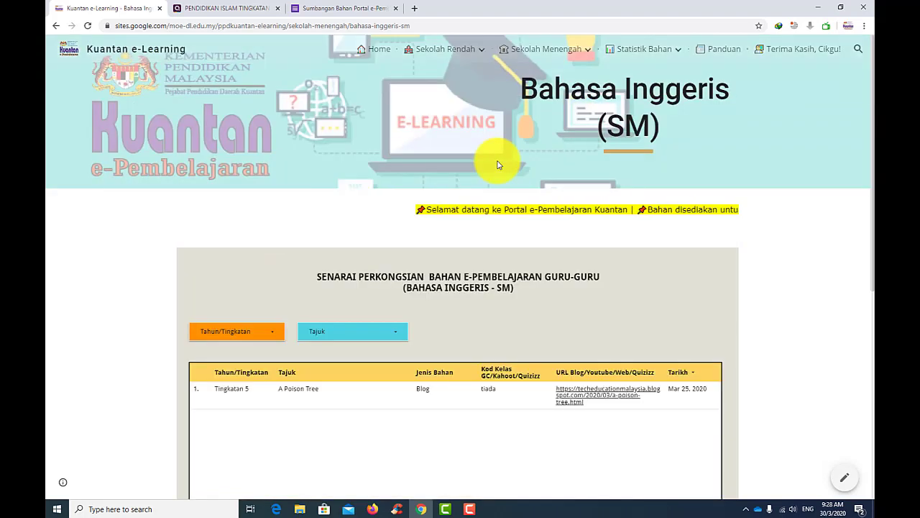
Show the subject pages offered under Sekolah Menengah on the portal
mouse_move(539, 49)
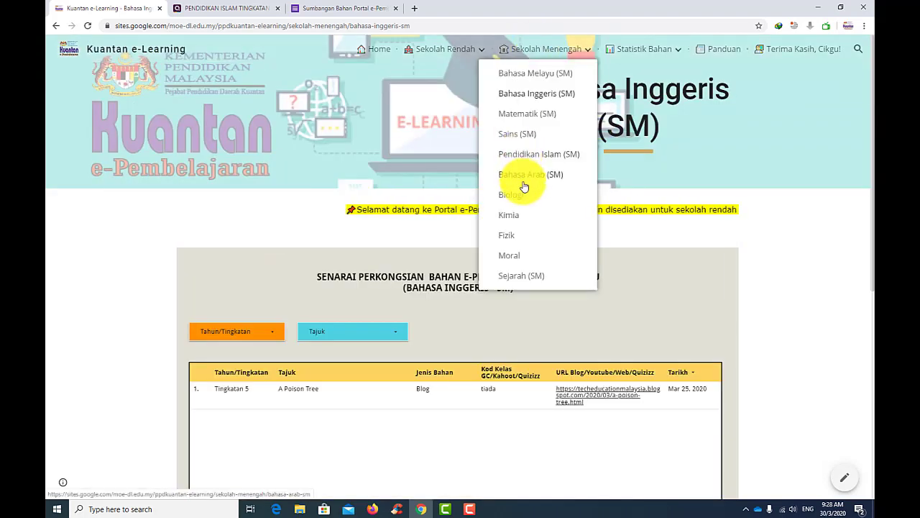